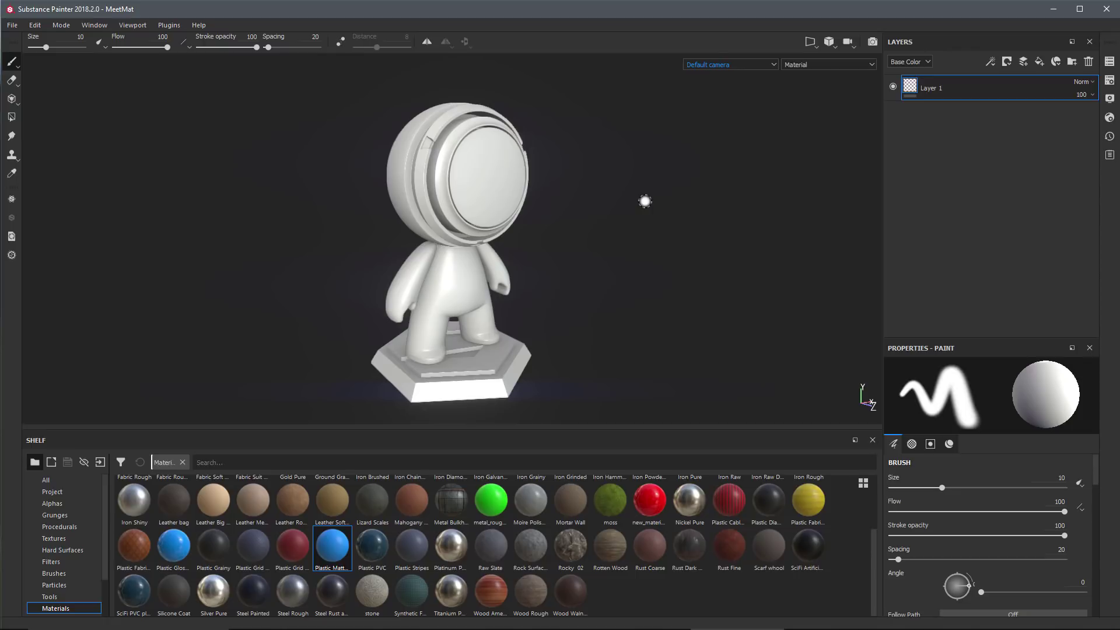
# Drop Plastic Glossy on the head's red ID region only, making the outer shell glossy blue.
pyautogui.keyDown('alt'); pyautogui.moveTo(645, 201); pyautogui.dragTo(606, 220); pyautogui.keyUp('alt')
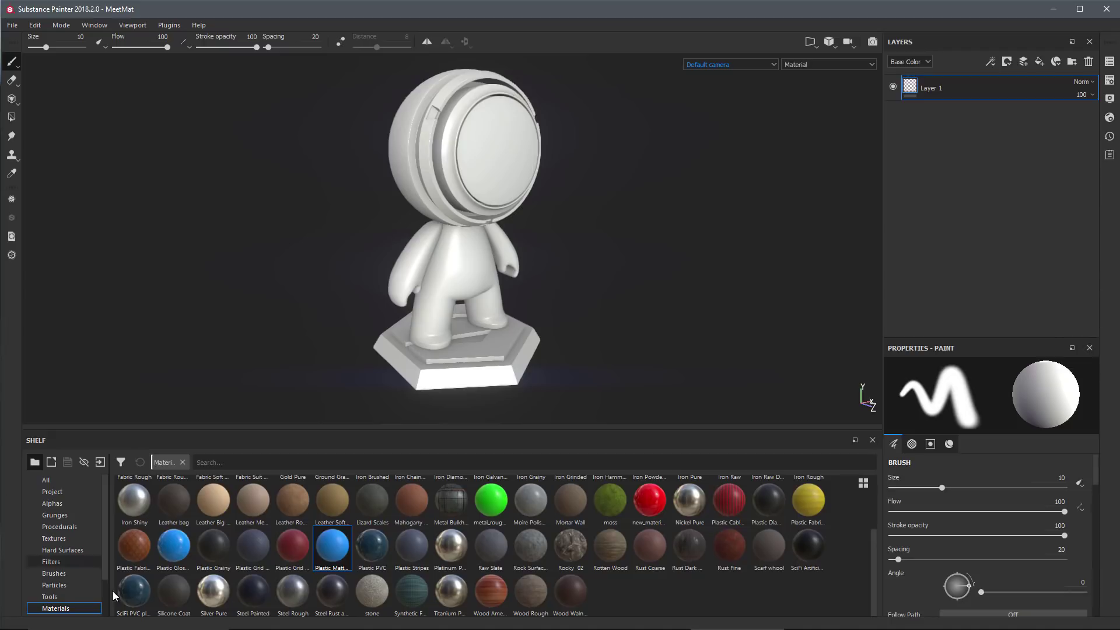
pyautogui.click(175, 547)
pyautogui.moveTo(175, 547); pyautogui.dragTo(506, 152)
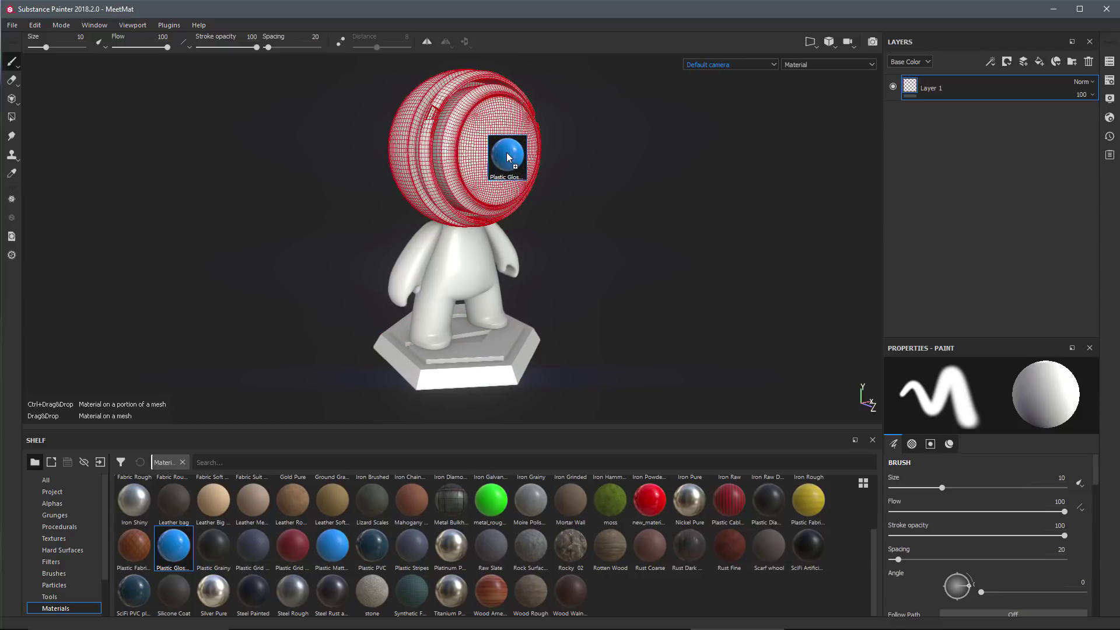
pyautogui.moveTo(506, 153); pyautogui.dragTo(506, 152)
pyautogui.keyDown('ctrl'); pyautogui.moveTo(506, 152); pyautogui.dragTo(506, 152); pyautogui.keyUp('ctrl')
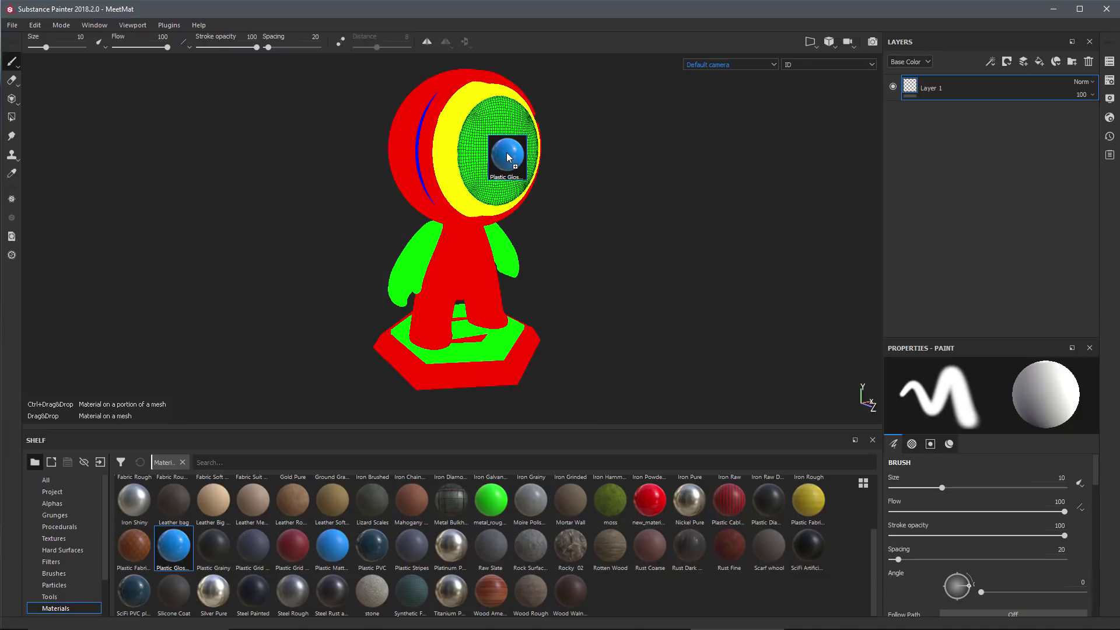
pyautogui.keyDown('ctrl'); pyautogui.moveTo(506, 152); pyautogui.dragTo(401, 145); pyautogui.keyUp('ctrl')
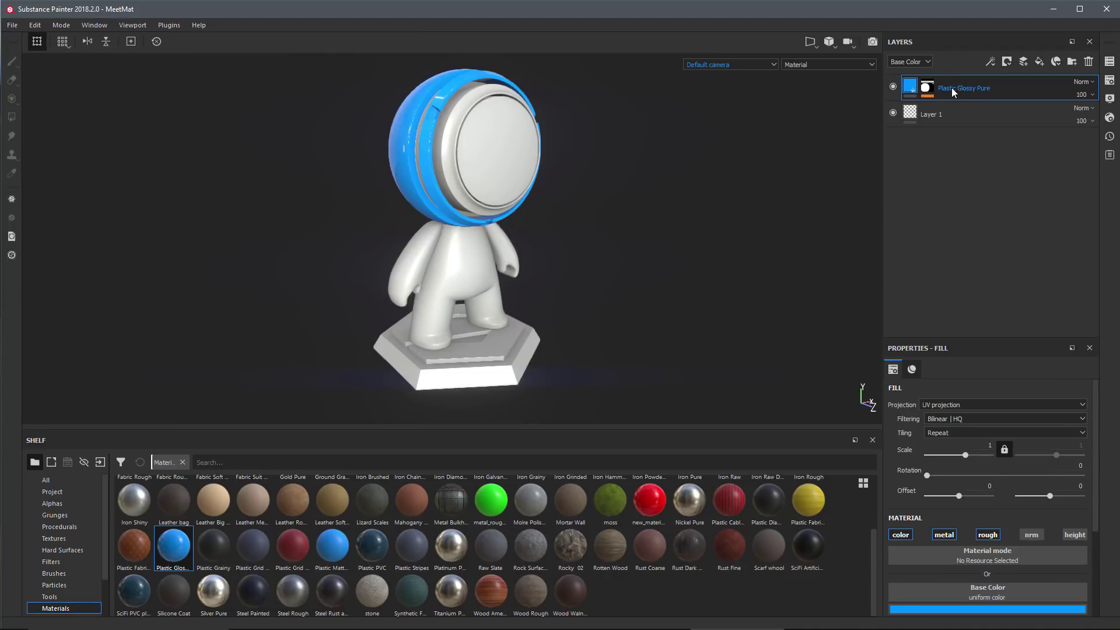
# Solo the 01_Head texture set and zoom the view in close on the head.
pyautogui.click(1108, 63)
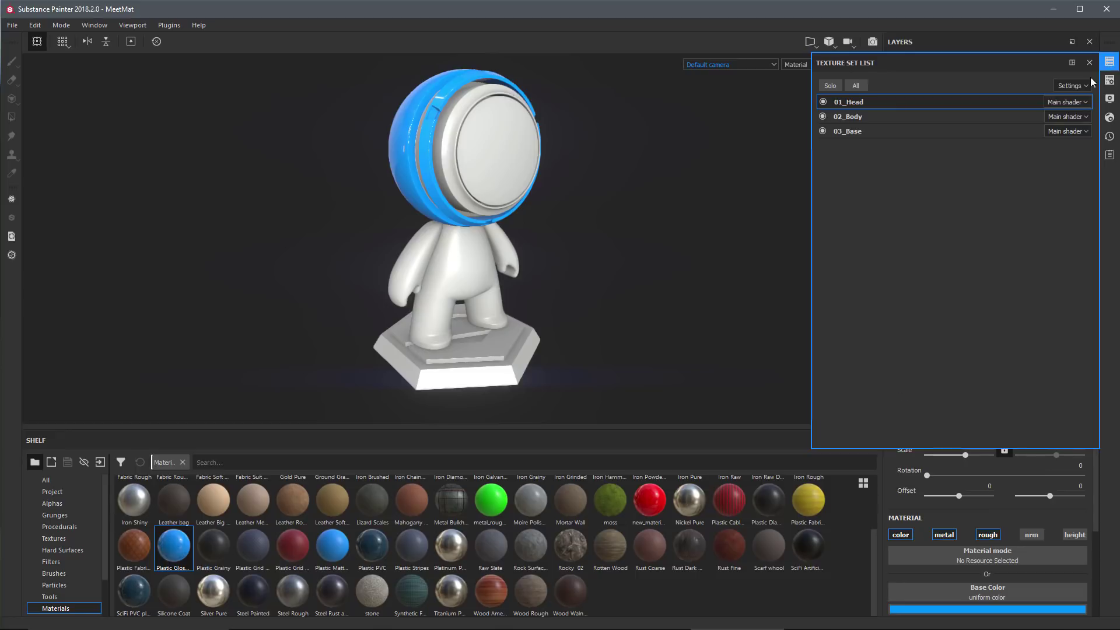
pyautogui.click(830, 85)
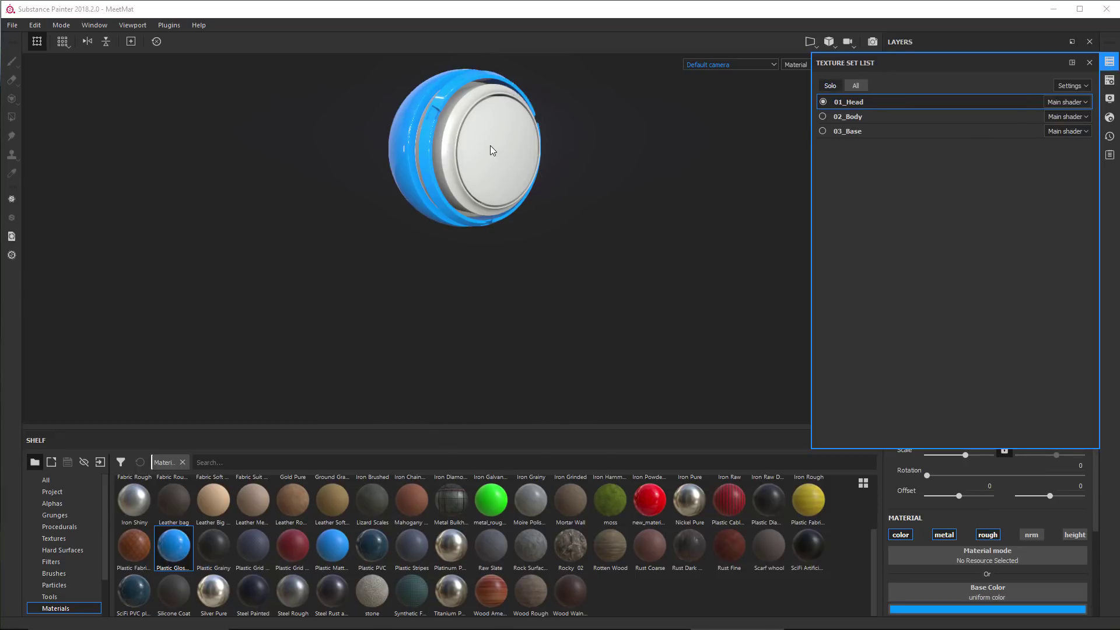
pyautogui.keyDown('alt'); pyautogui.moveTo(493, 183); pyautogui.dragTo(569, 201); pyautogui.keyUp('alt')
pyautogui.keyDown('alt'); pyautogui.moveTo(568, 200); pyautogui.dragTo(499, 261, button='middle'); pyautogui.keyUp('alt')
pyautogui.keyDown('alt'); pyautogui.moveTo(498, 261); pyautogui.dragTo(533, 267); pyautogui.keyUp('alt')
pyautogui.keyDown('alt'); pyautogui.moveTo(532, 268); pyautogui.dragTo(618, 217, button='right'); pyautogui.keyUp('alt')
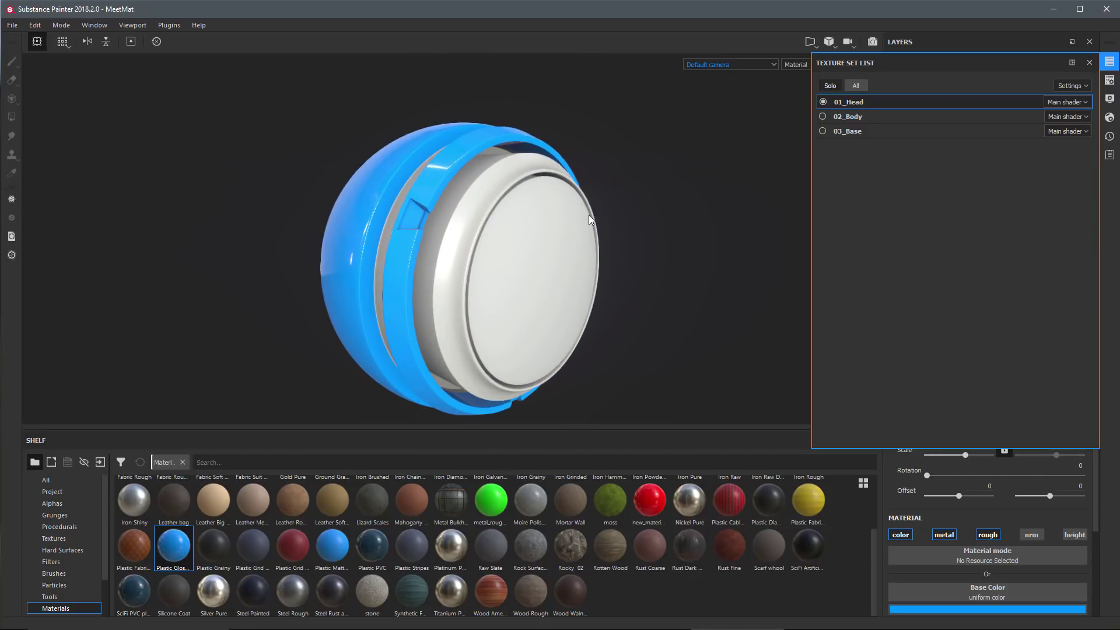
pyautogui.click(1089, 63)
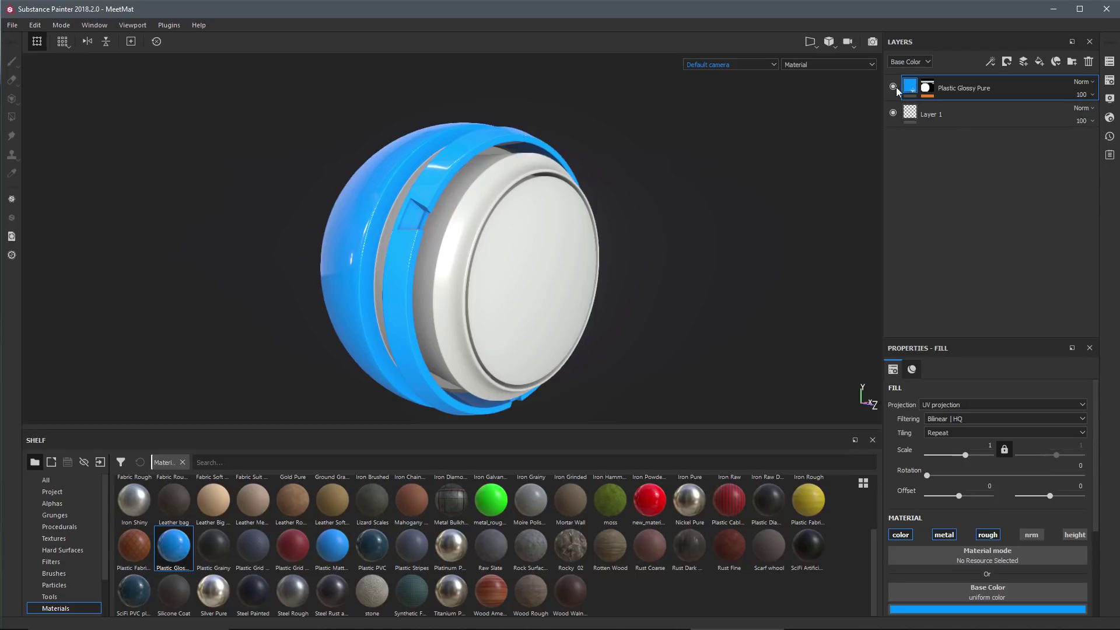
# Open the Plastic Glossy Pure mask's Color selection, showing the 01_Head map with red (R:255) picked.
pyautogui.moveTo(911, 91)
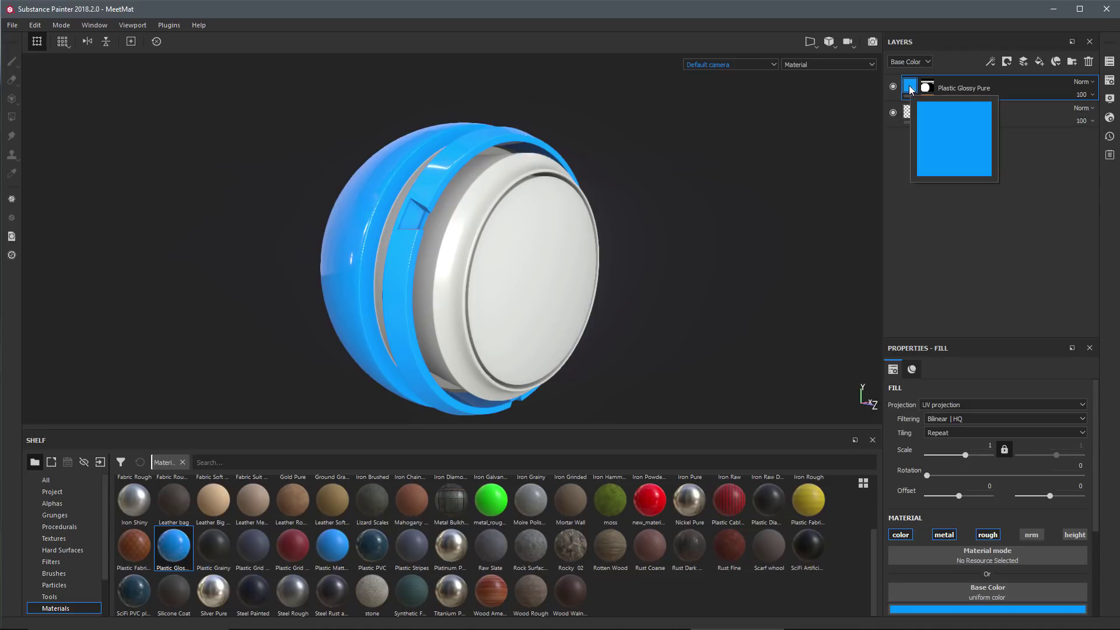
pyautogui.click(927, 87)
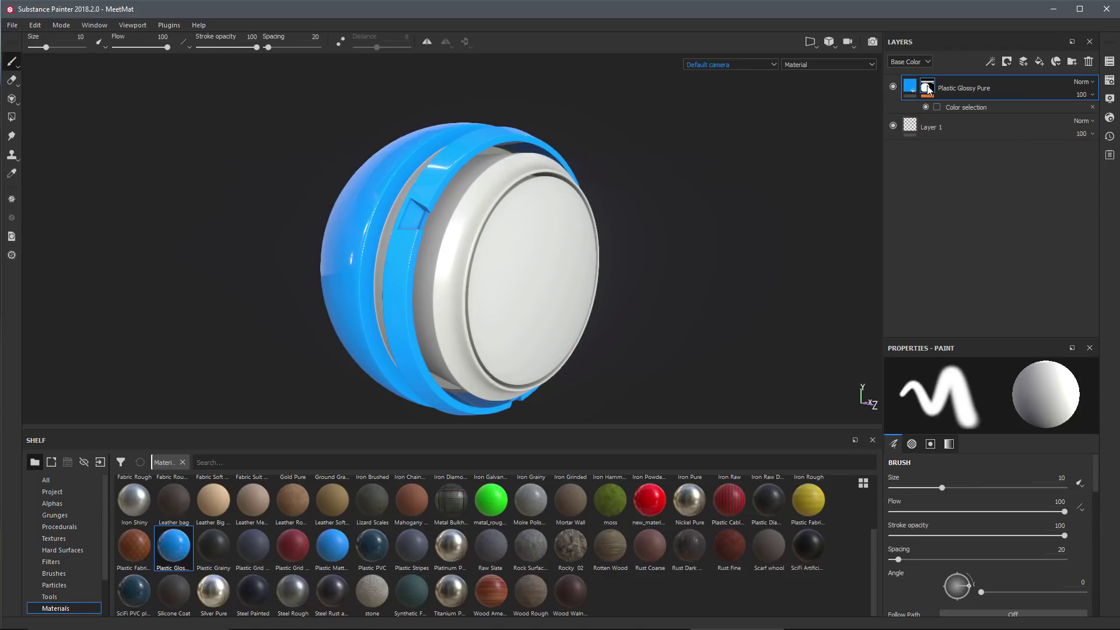
pyautogui.click(957, 109)
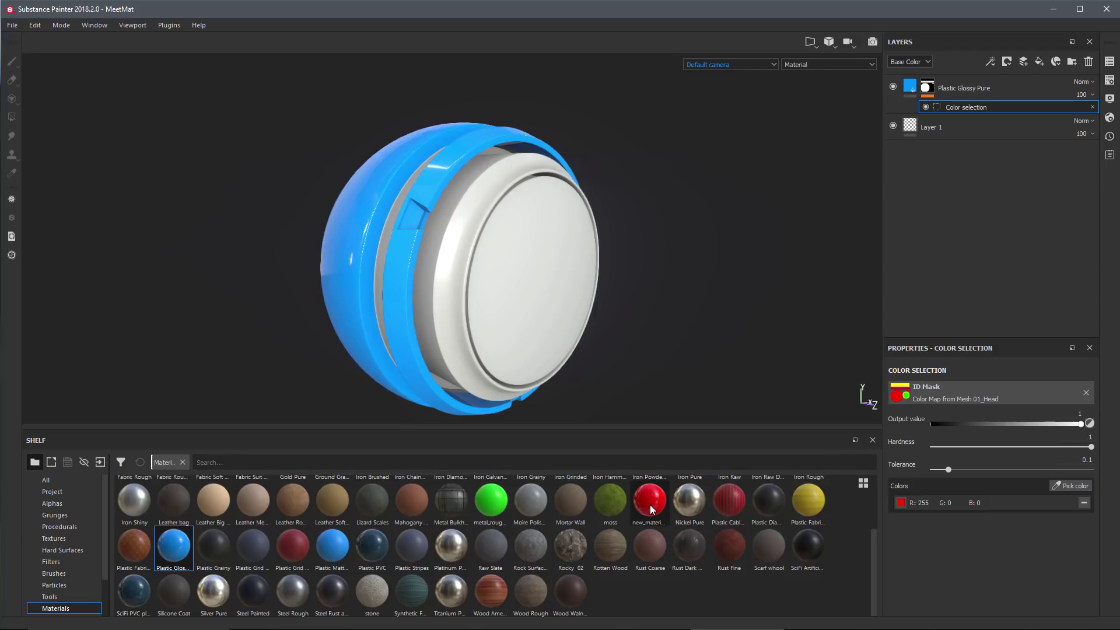
# Drop new_material_preset on the yellow ring and paste a Color selection into its mask.
pyautogui.moveTo(650, 503); pyautogui.dragTo(505, 177)
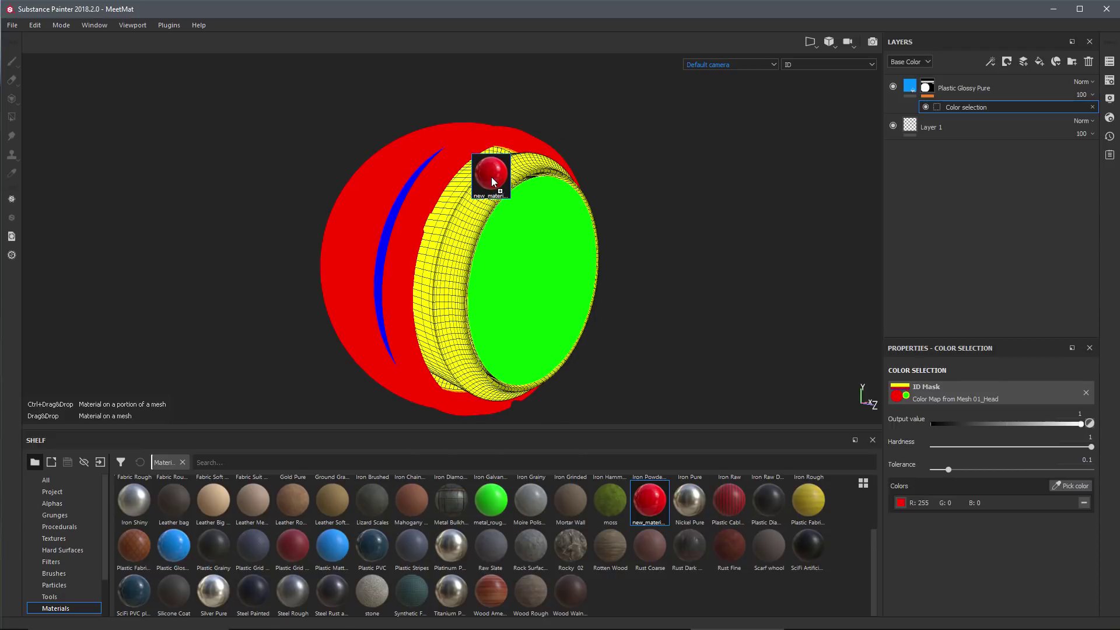
pyautogui.moveTo(491, 176); pyautogui.dragTo(491, 177)
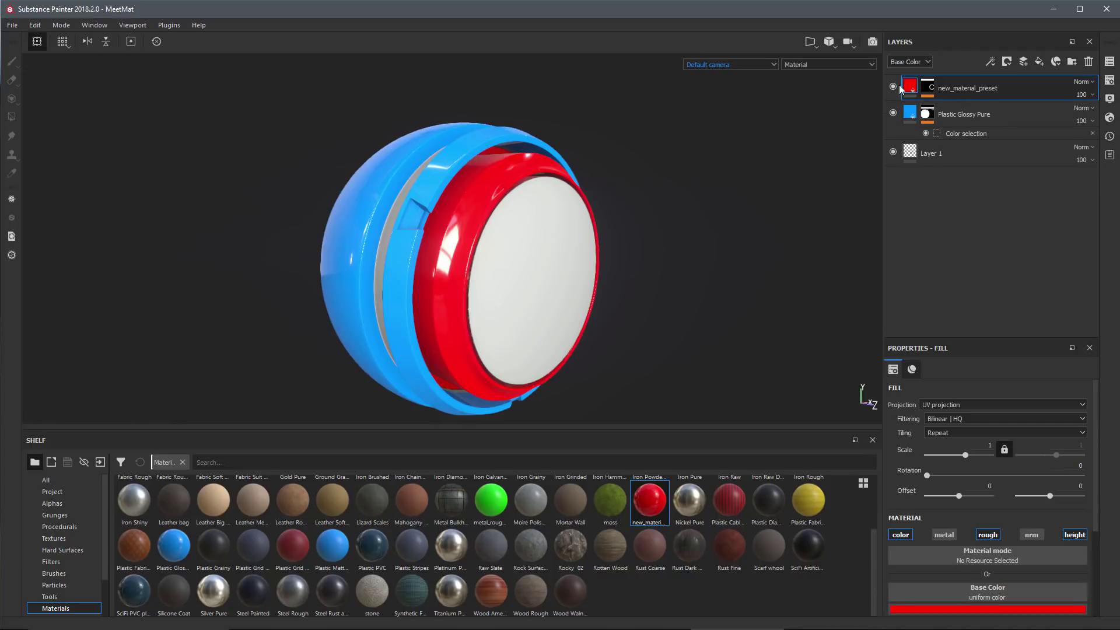
pyautogui.click(927, 89)
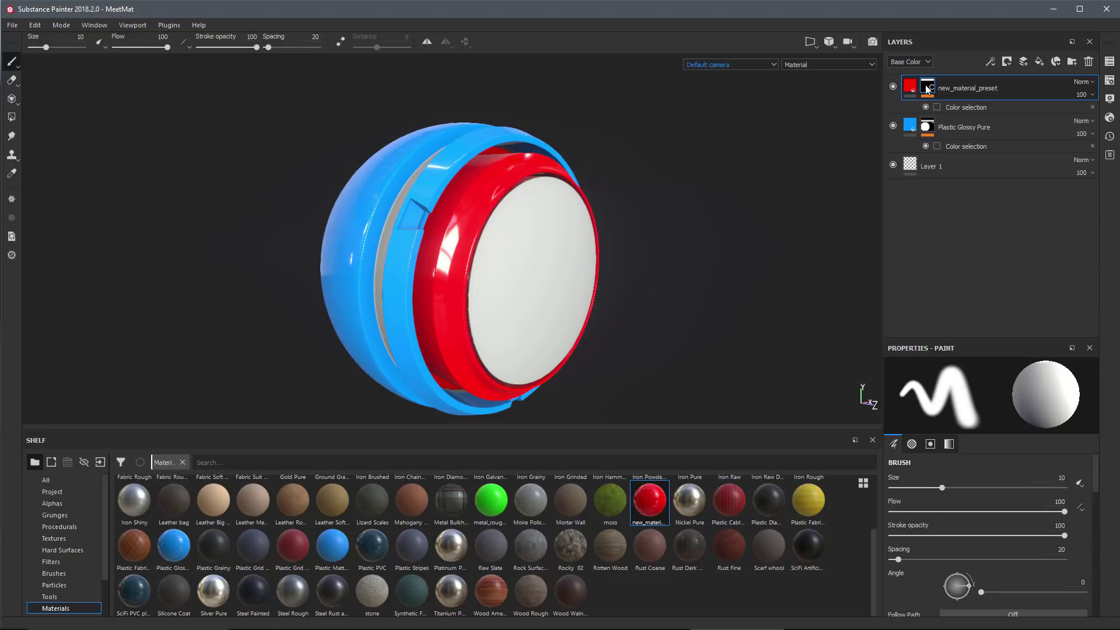
pyautogui.hotkey('ctrl', 'v')
pyautogui.click(965, 110)
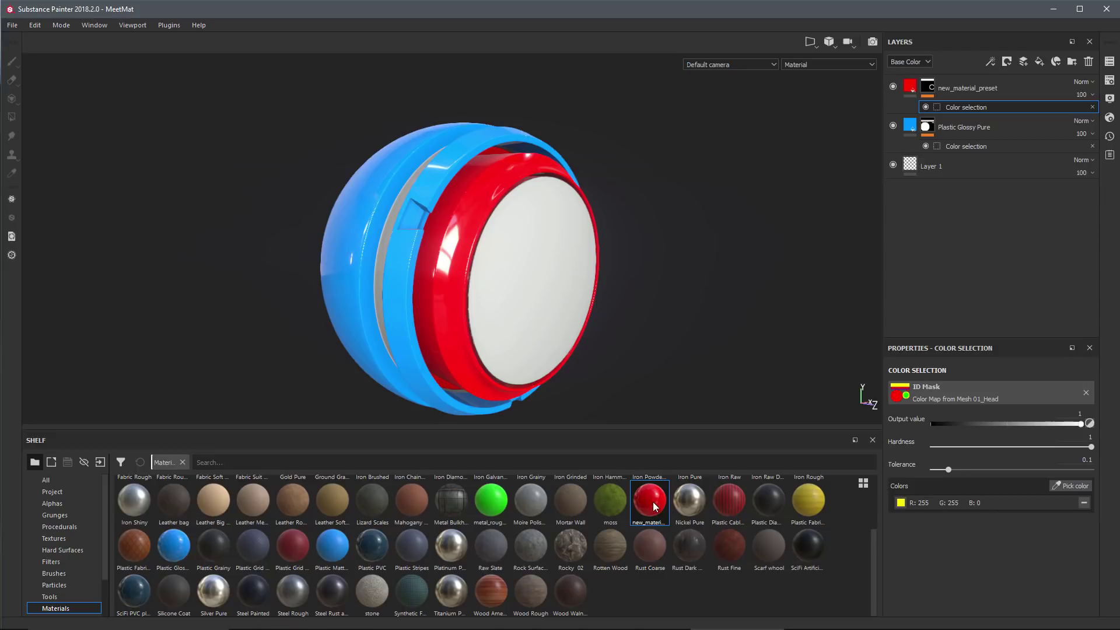
# Drop new_material on the green face and paste a Color selection picking yellow and green into its mask.
pyautogui.moveTo(654, 507)
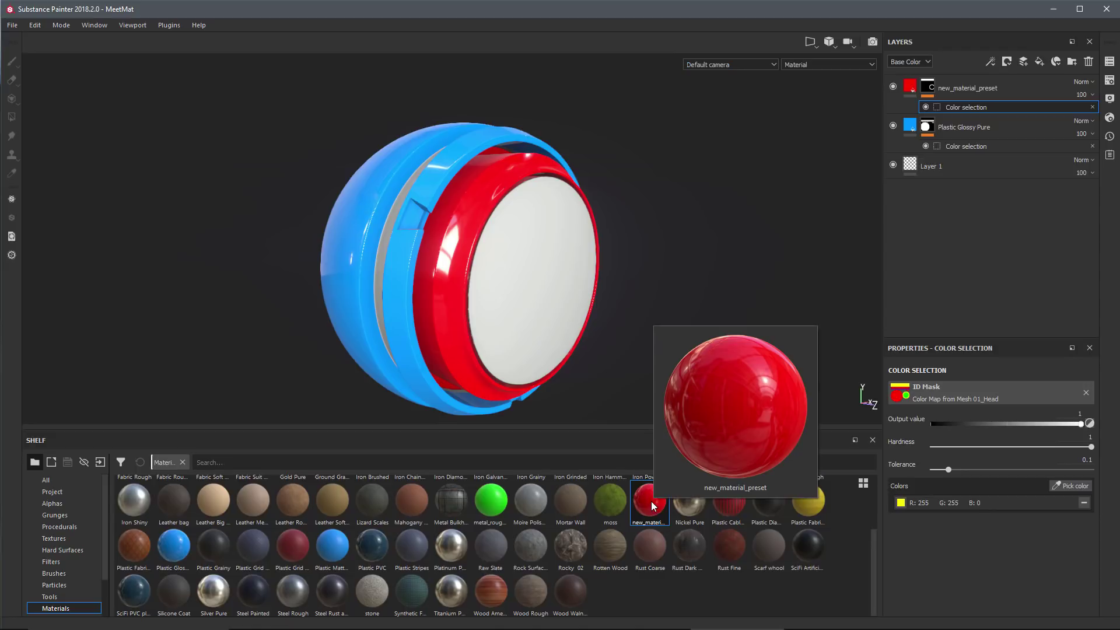
pyautogui.moveTo(652, 506); pyautogui.dragTo(554, 268)
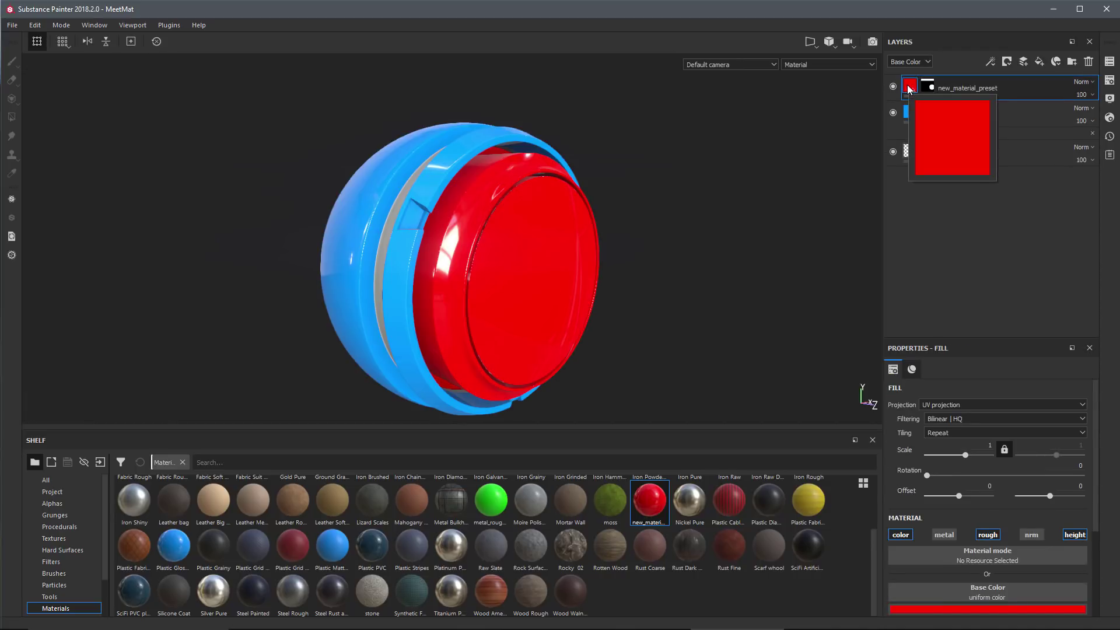
pyautogui.click(930, 87)
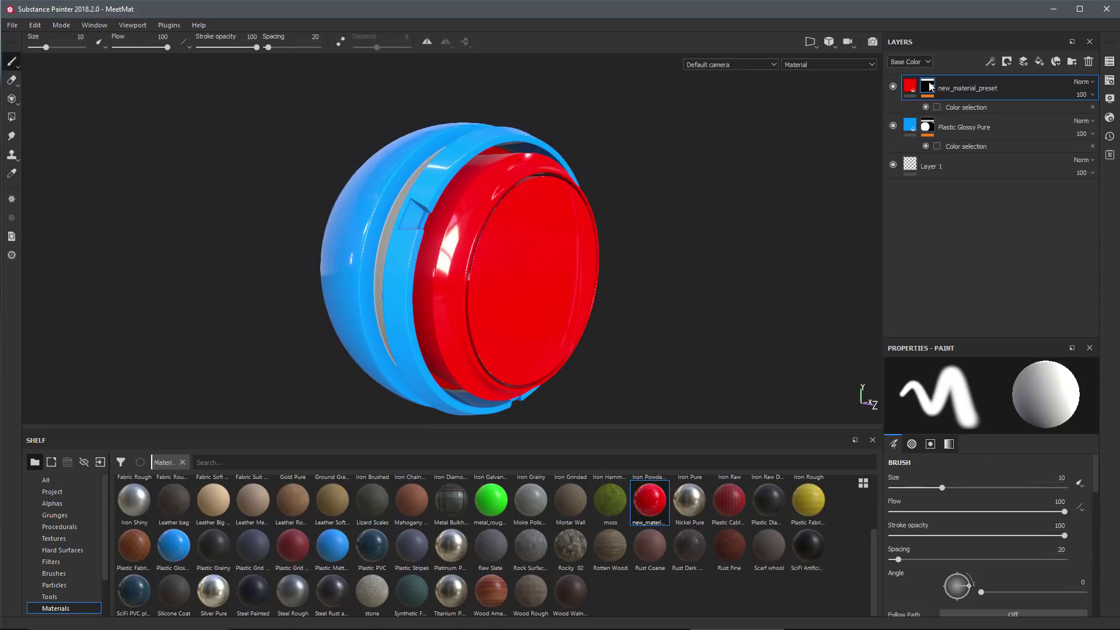
pyautogui.hotkey('ctrl', 'v')
pyautogui.click(953, 107)
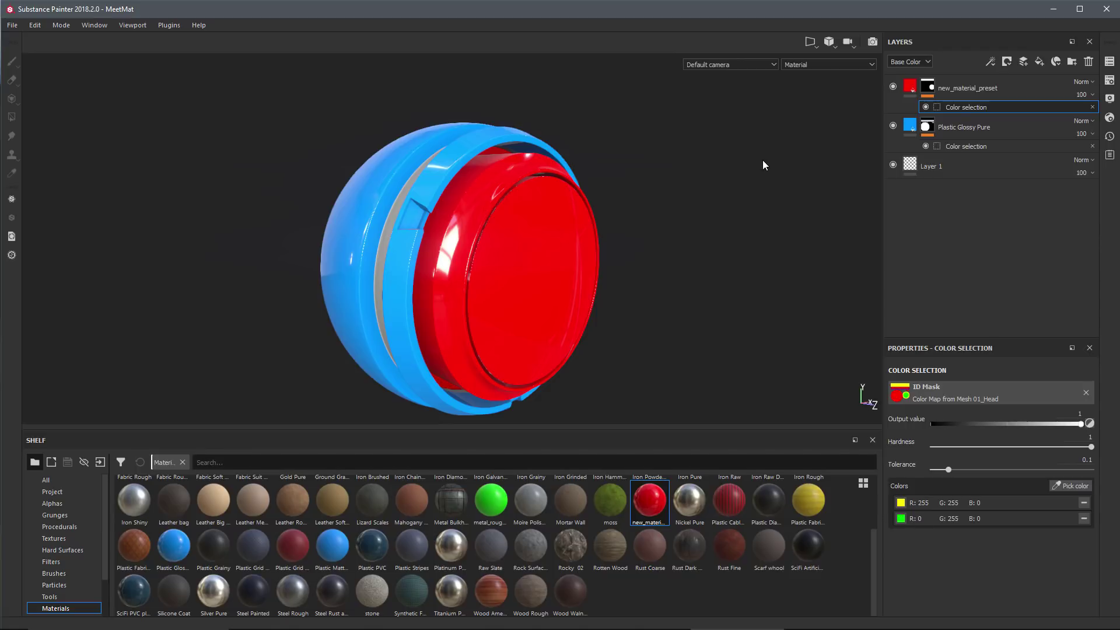
# Switch the viewport to the 3D/2D layout, then swap the two views and swap them back.
pyautogui.click(813, 42)
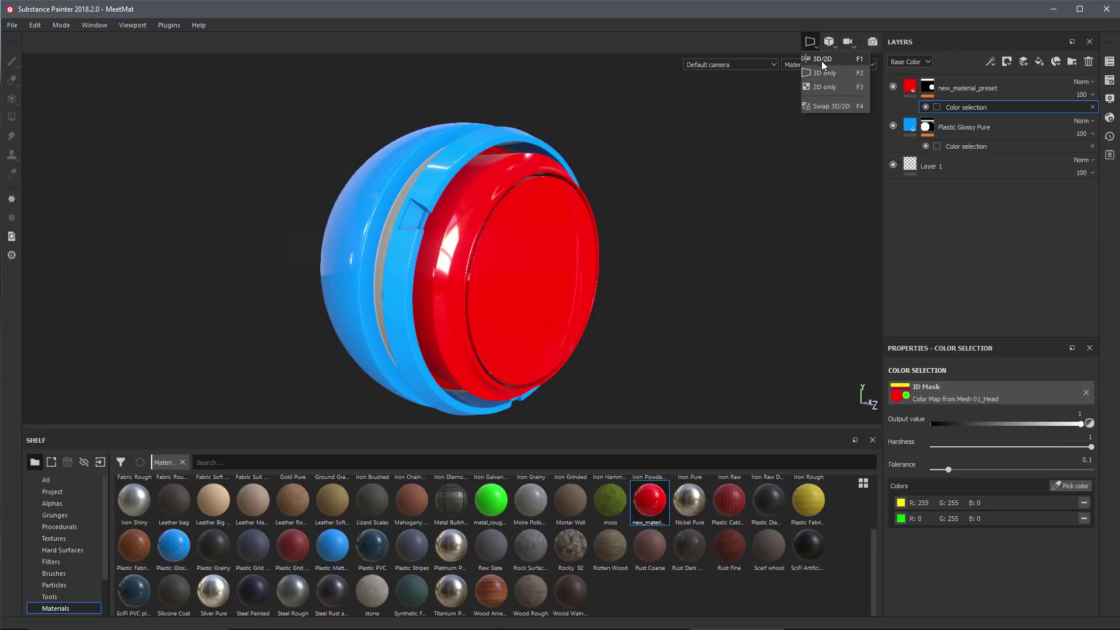
pyautogui.click(821, 59)
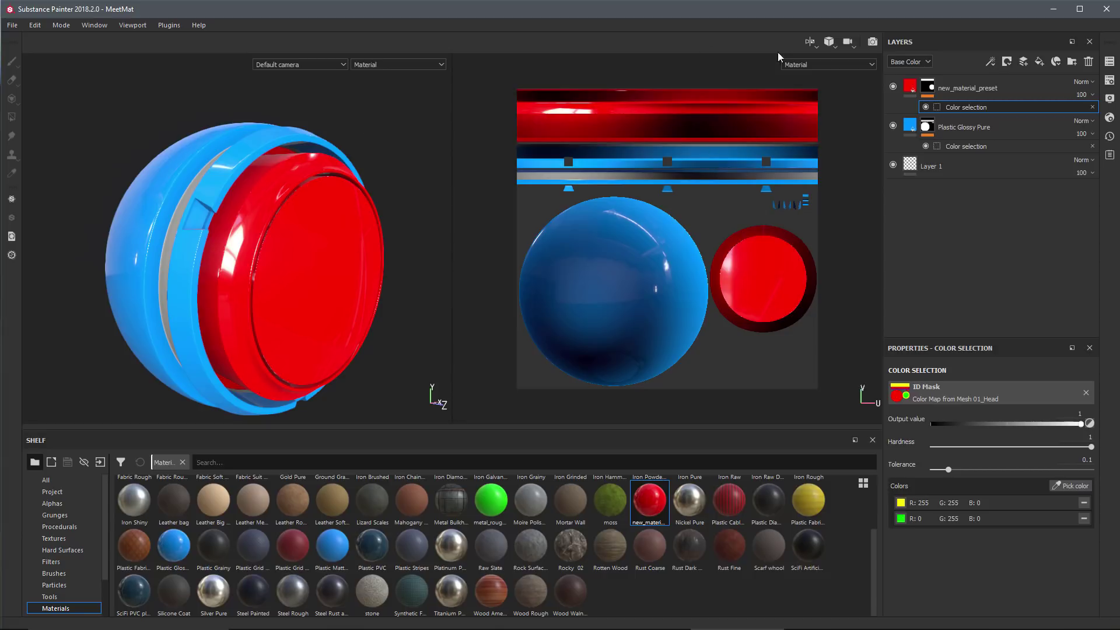
pyautogui.click(810, 45)
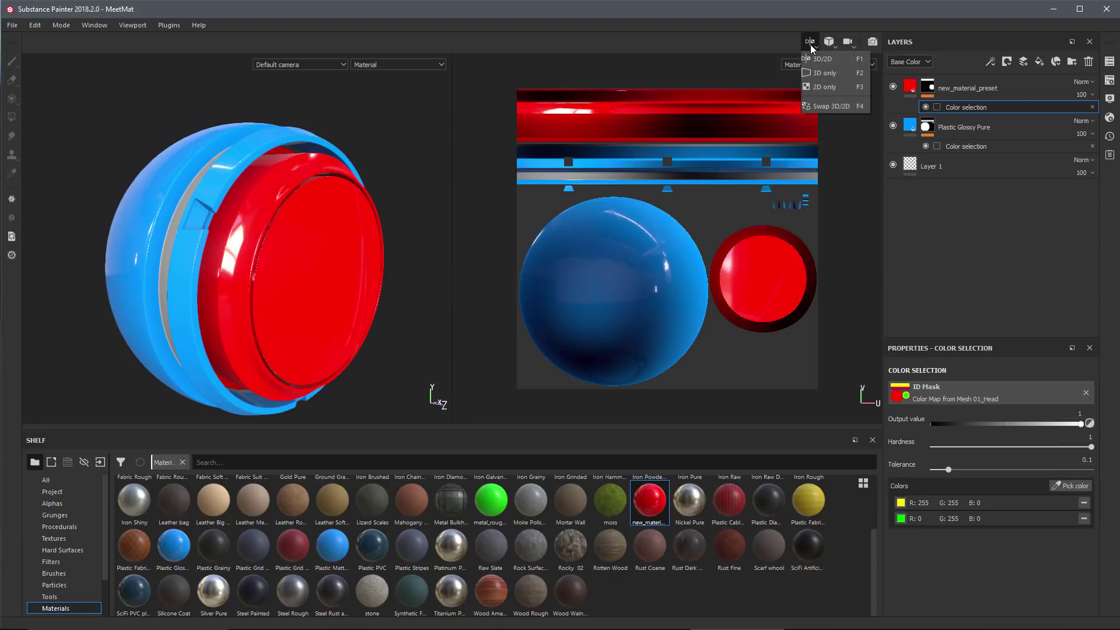
pyautogui.click(830, 106)
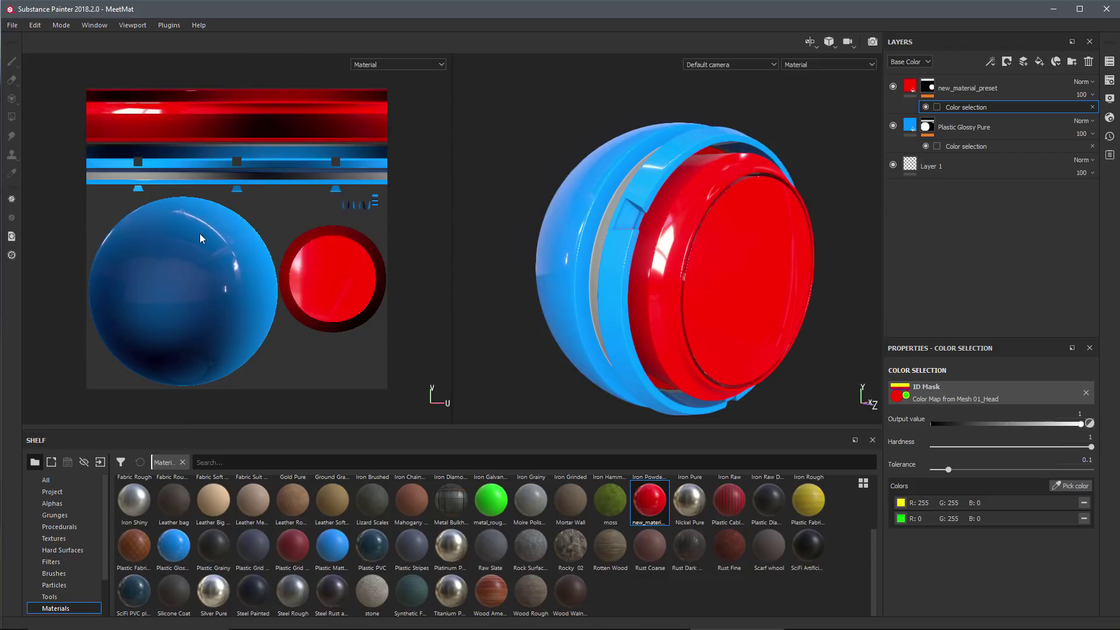
pyautogui.click(813, 41)
pyautogui.click(823, 107)
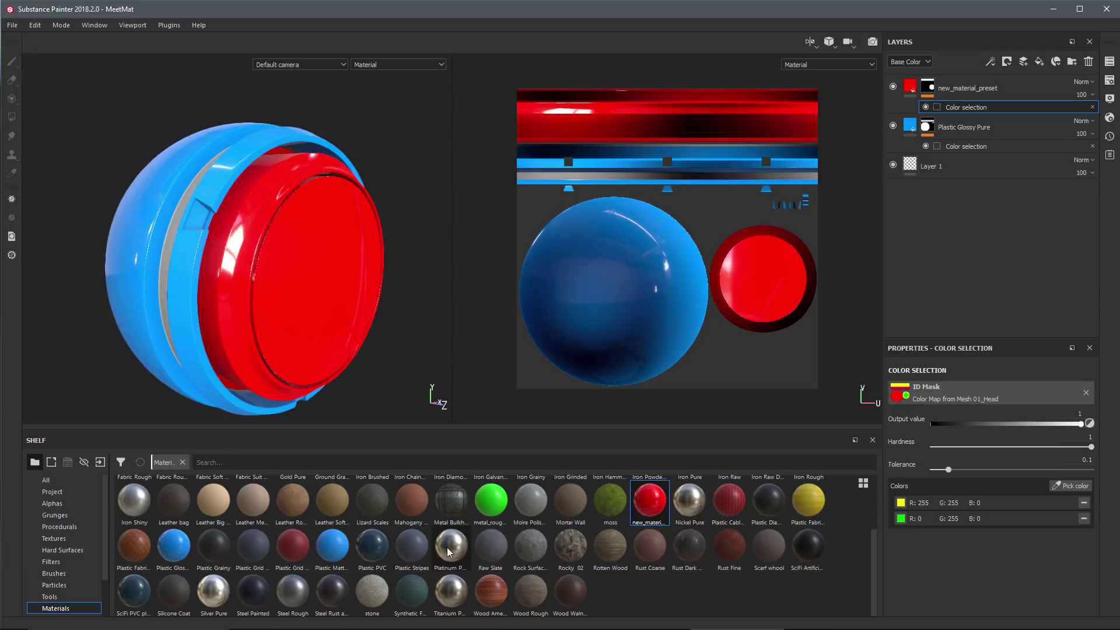
# Drop Platinum Pure on the yellow ring in the 2D view and check its yellow Color selection mask.
pyautogui.moveTo(449, 551); pyautogui.dragTo(790, 272)
pyautogui.moveTo(789, 271); pyautogui.dragTo(745, 234)
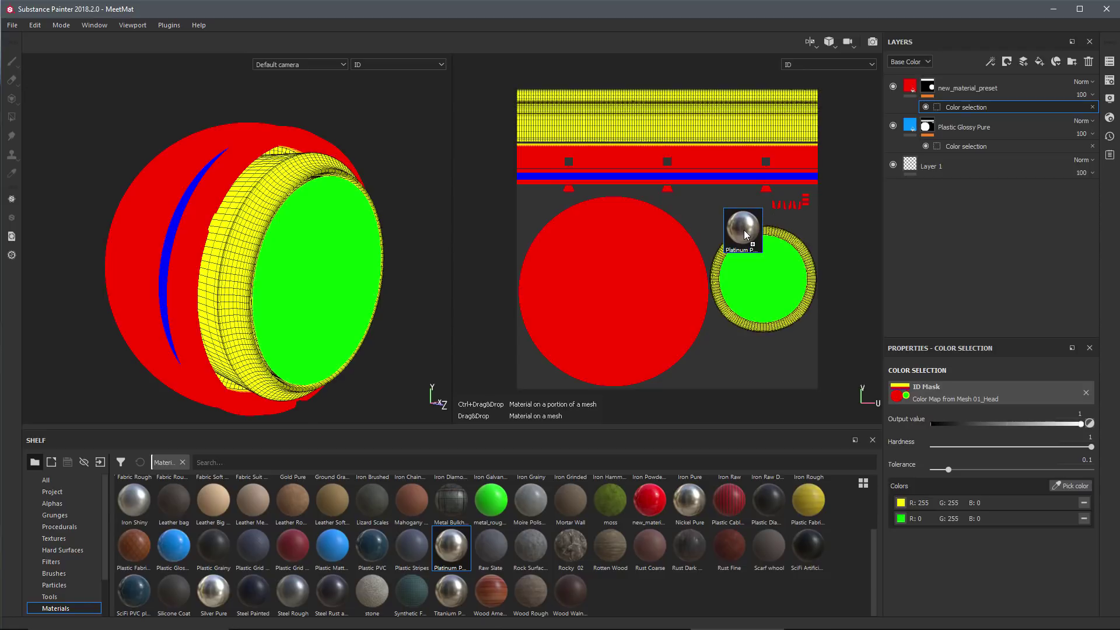
pyautogui.moveTo(745, 234); pyautogui.dragTo(745, 235)
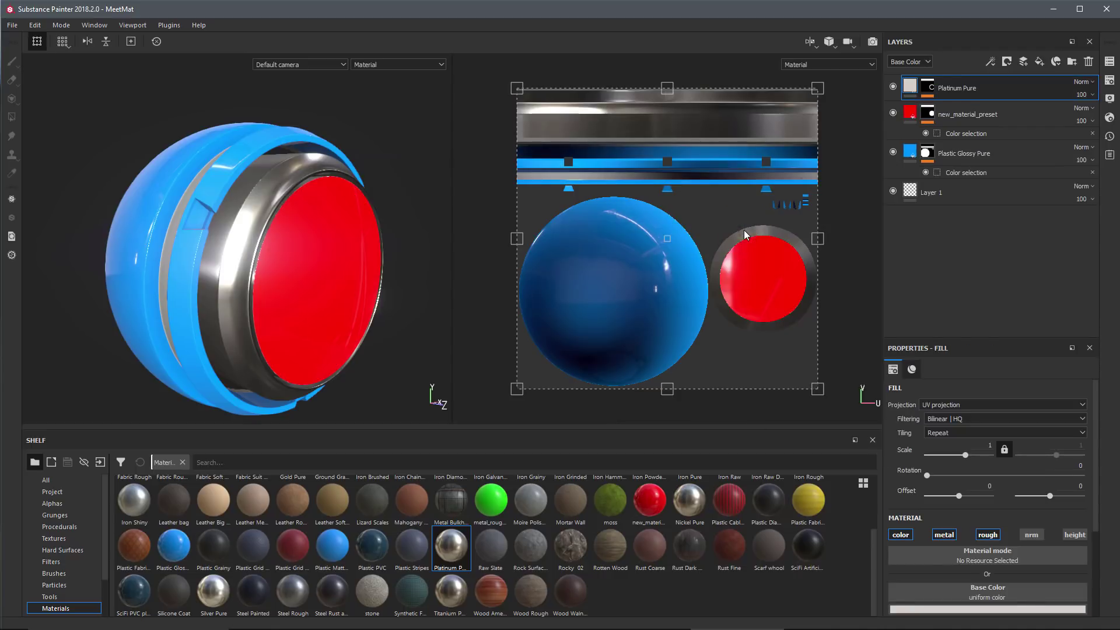
pyautogui.click(931, 88)
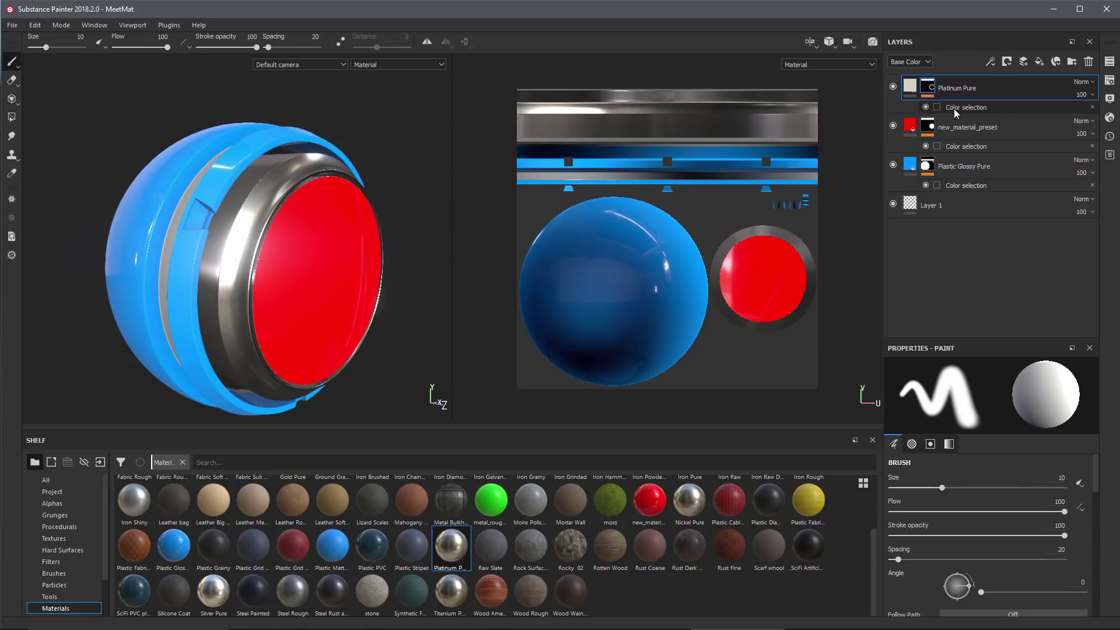
pyautogui.click(953, 108)
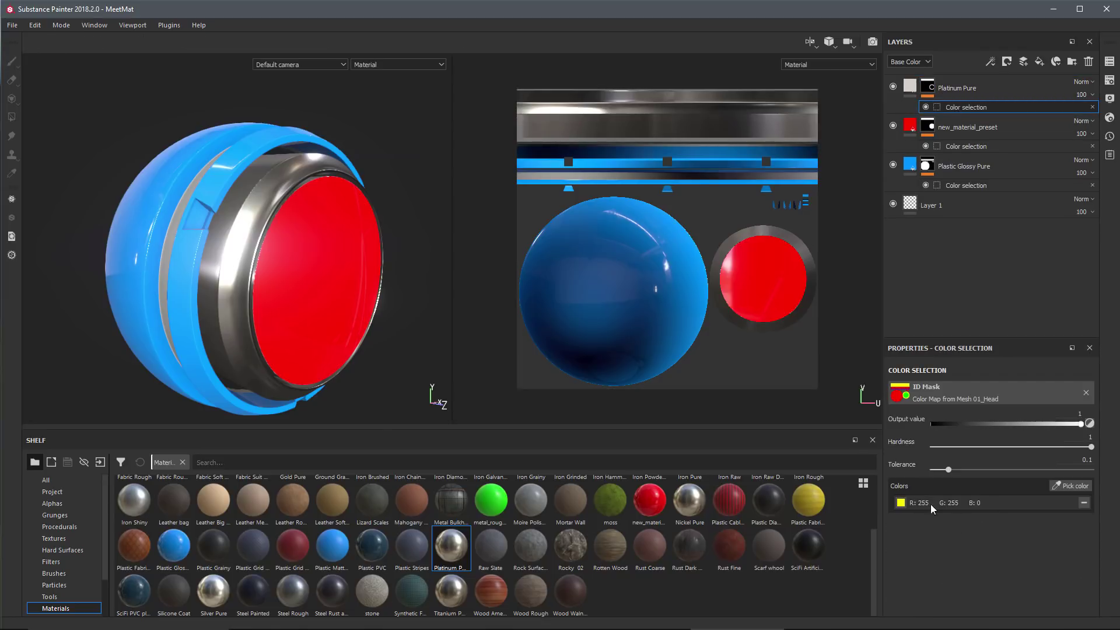